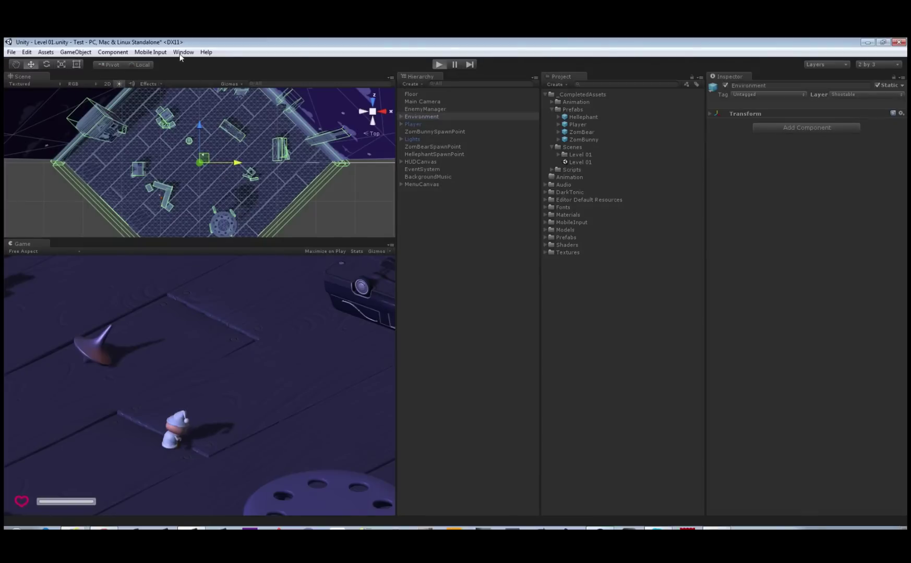
Open the Profiler and inspect one recorded frame's CPU functions sorted by name.
click(183, 52)
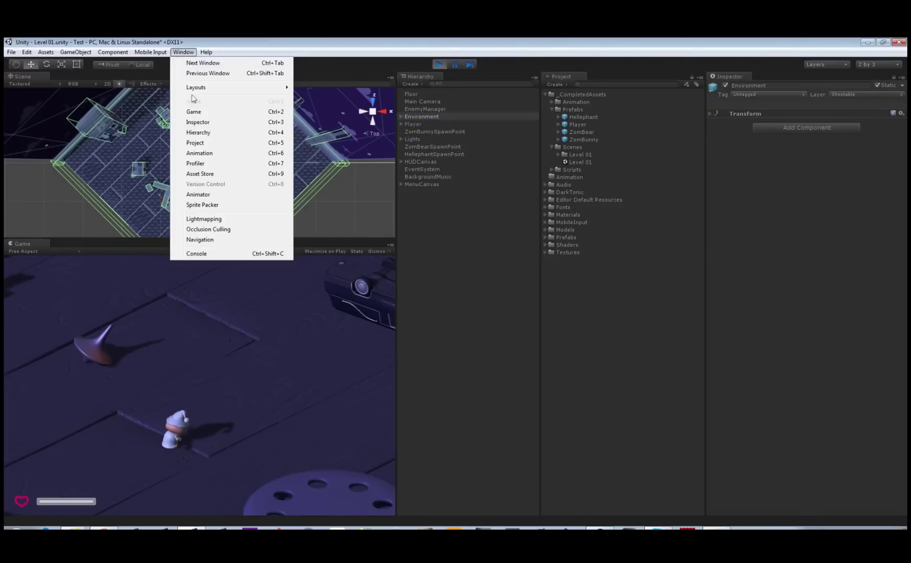
click(197, 163)
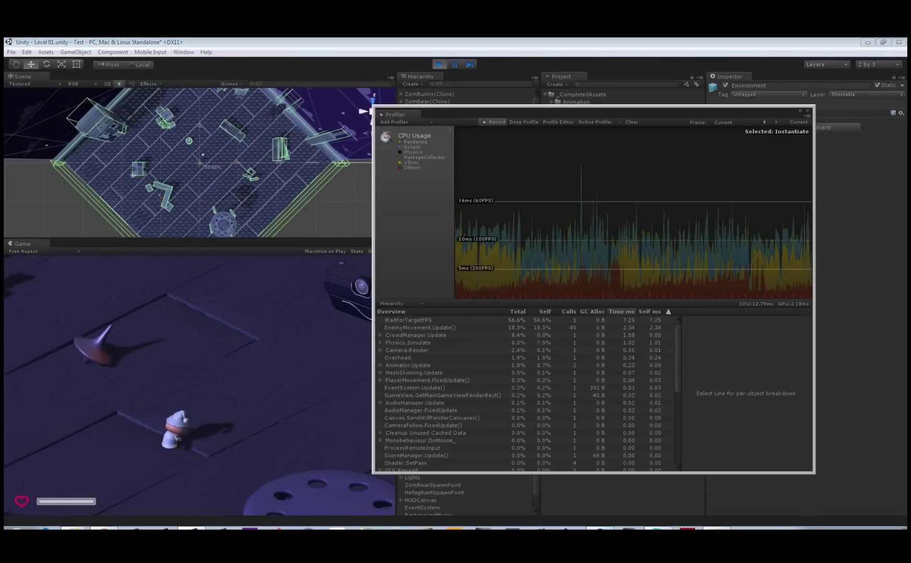
click(717, 220)
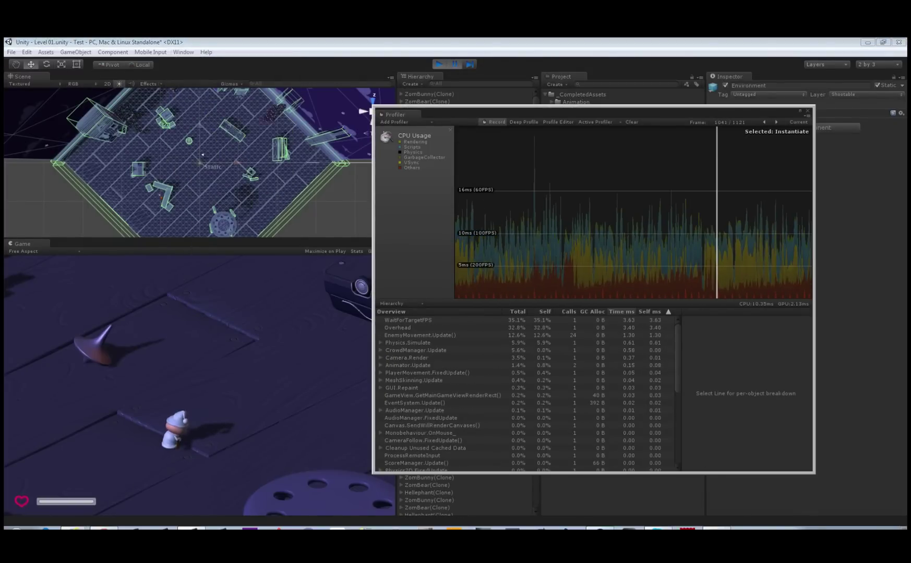
click(391, 311)
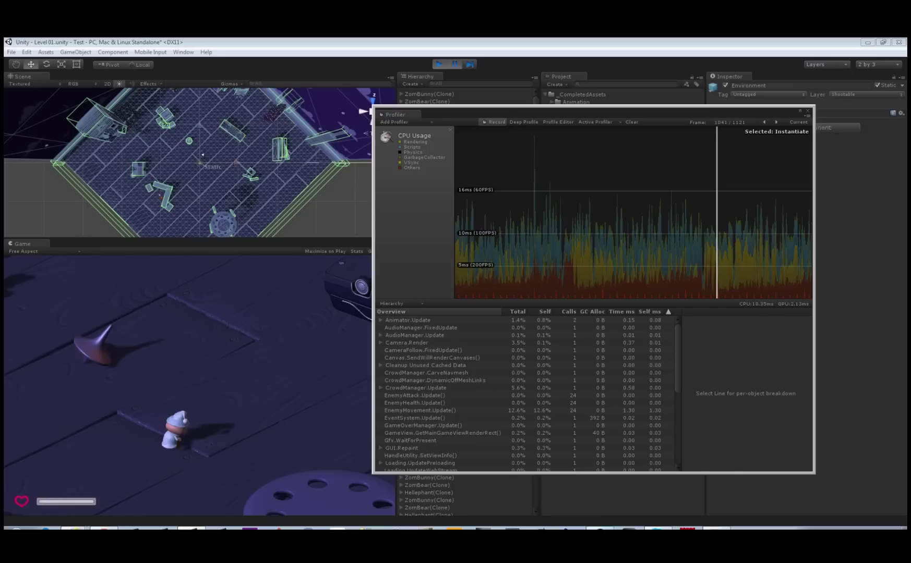
click(415, 396)
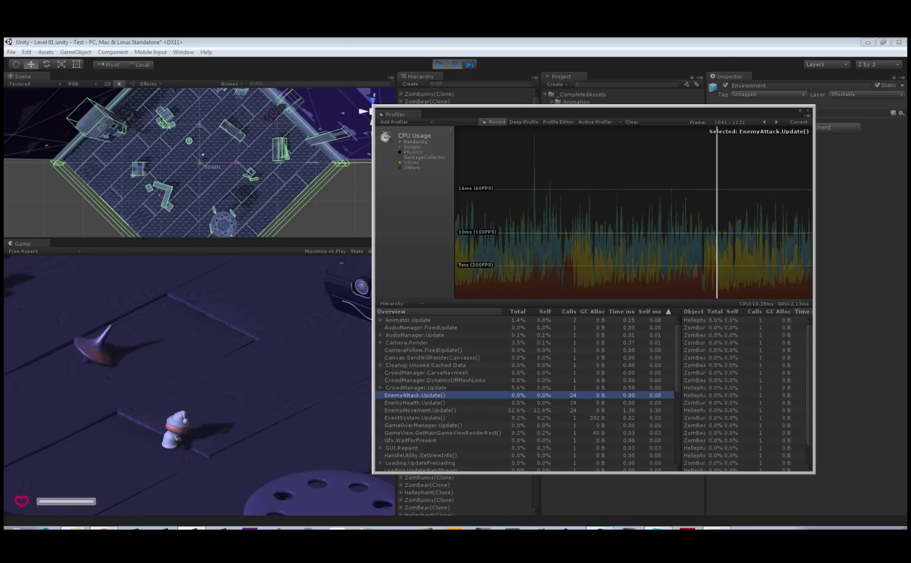
In the next frame, expand EnemyManager.Spawn() down to its Instantiate child calls.
key(Right)
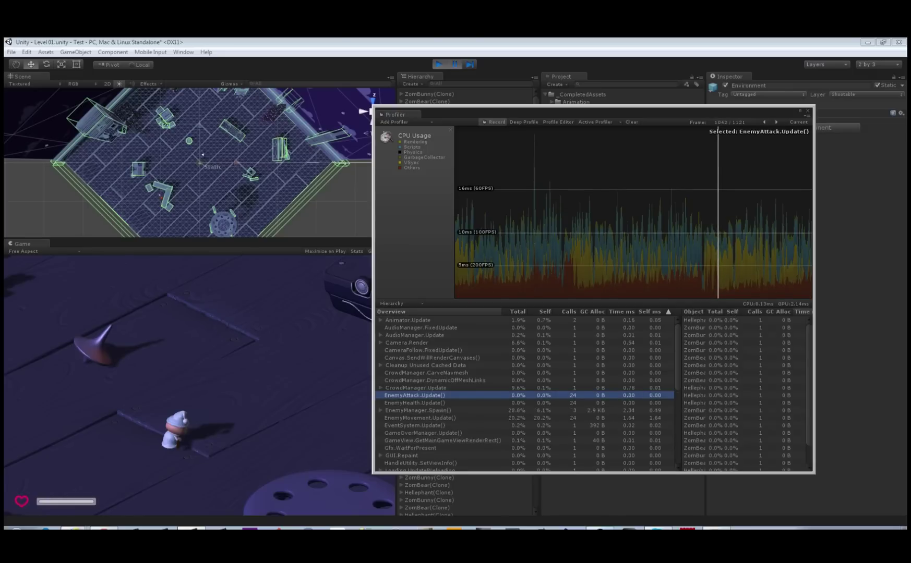
click(381, 410)
scroll(526, 394, down, 3)
click(407, 400)
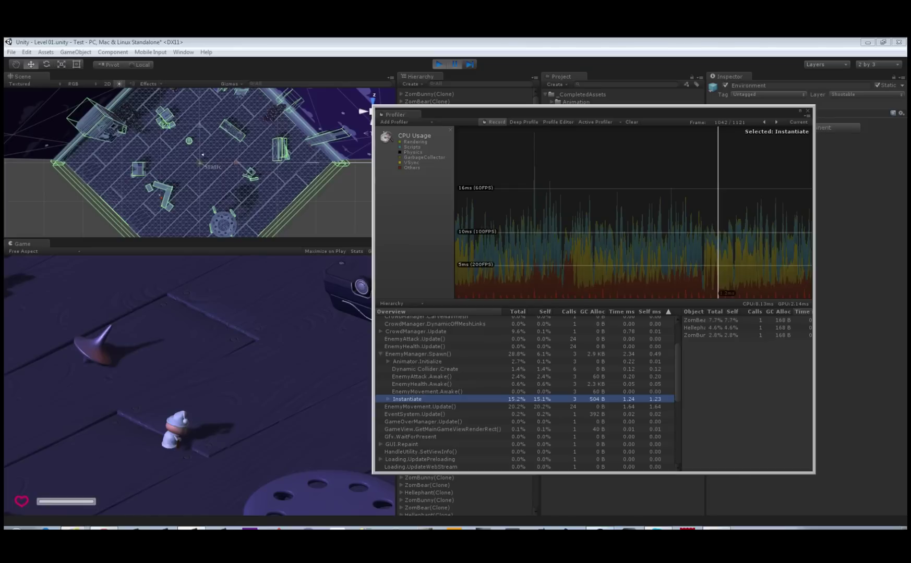
key(Right)
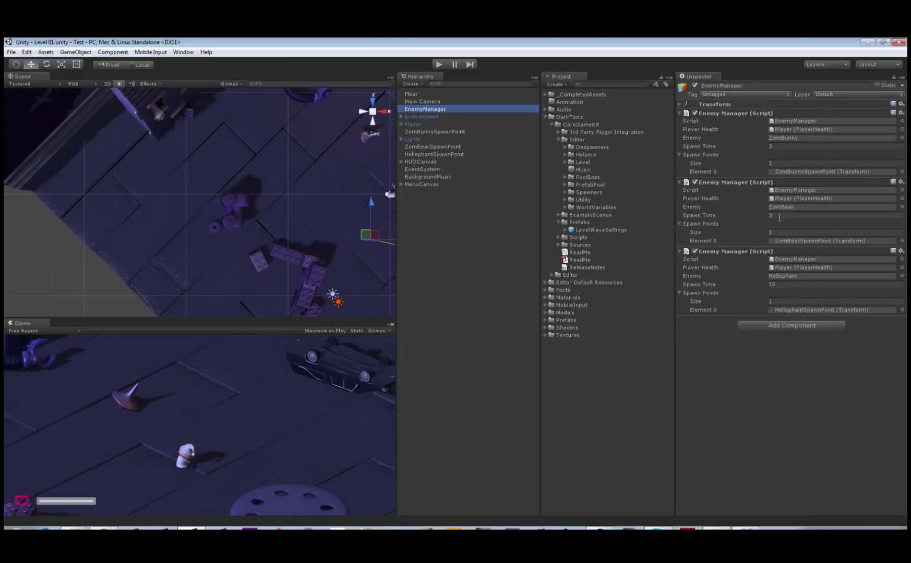
Remove the Hellephant, ZomBear and ZomBunny spawn points, then the EnemyManager object.
click(780, 241)
click(430, 154)
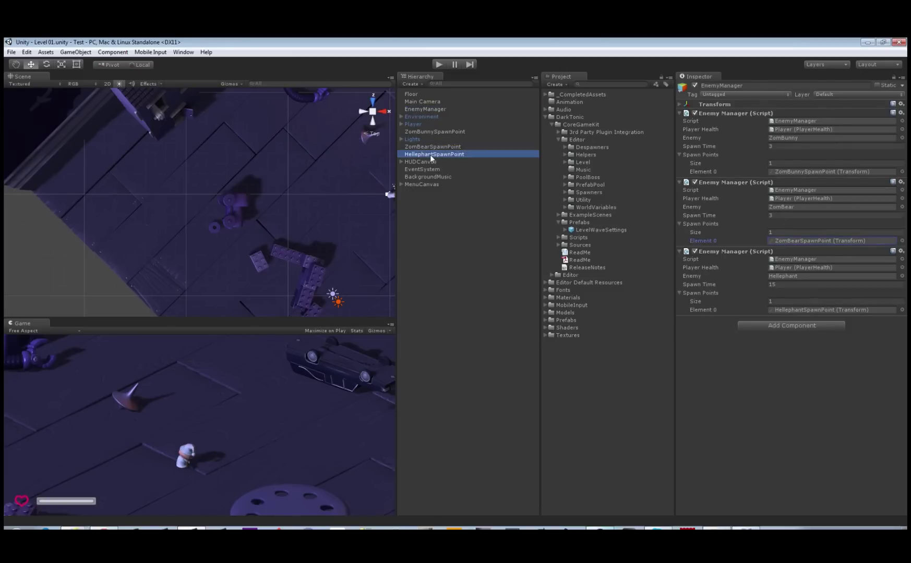
ctrl+click(430, 147)
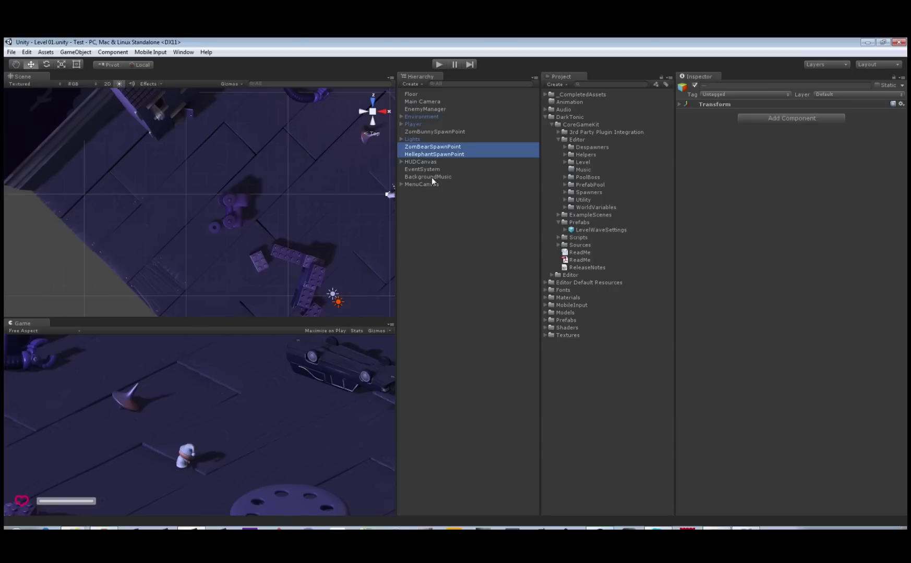
ctrl+click(422, 132)
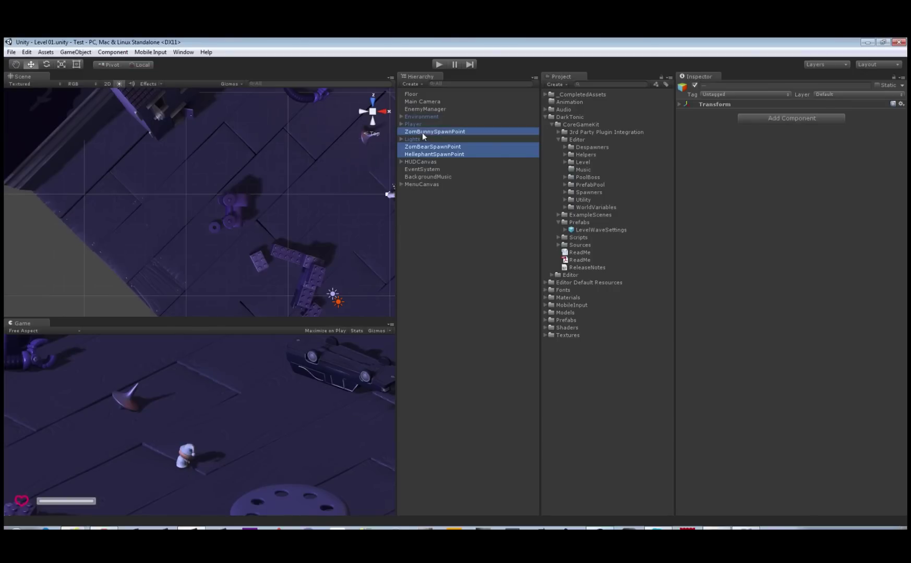
key(Delete)
click(422, 110)
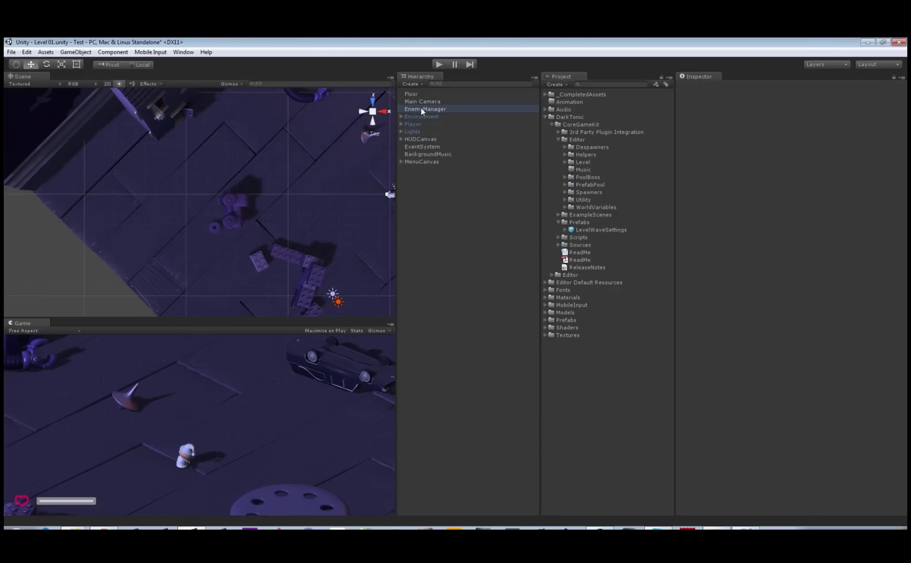
key(Delete)
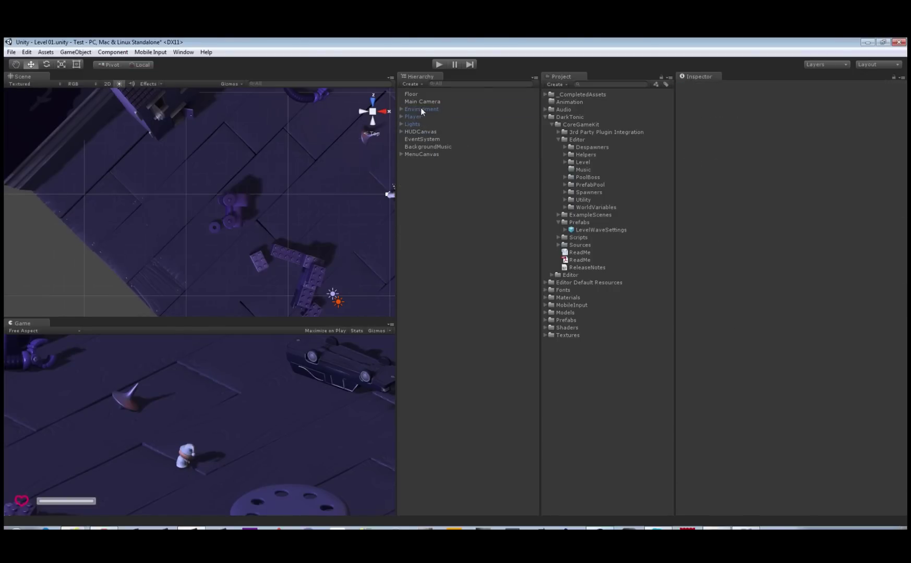
Create a LevelWaveSettings object from the prefab and hide its Prefab Pools and World Variables sections.
click(587, 230)
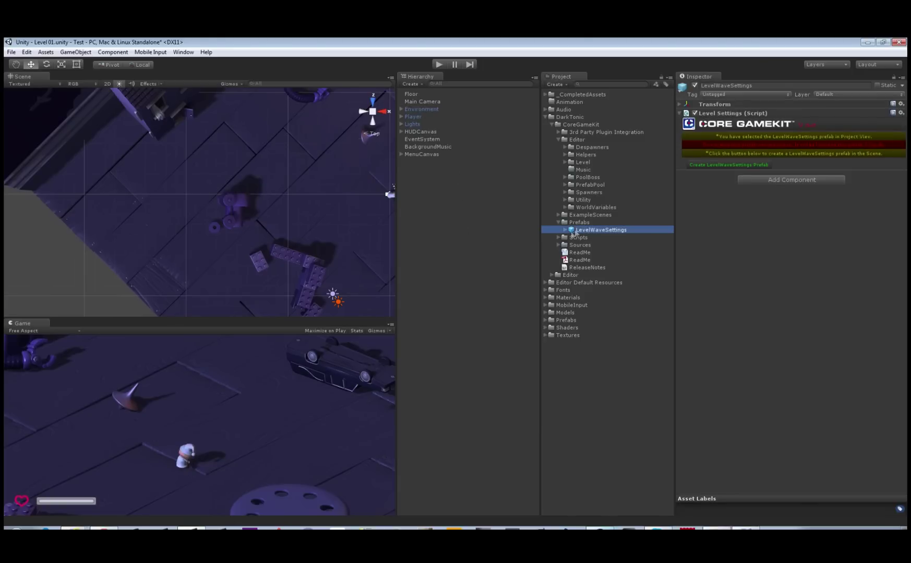
click(743, 167)
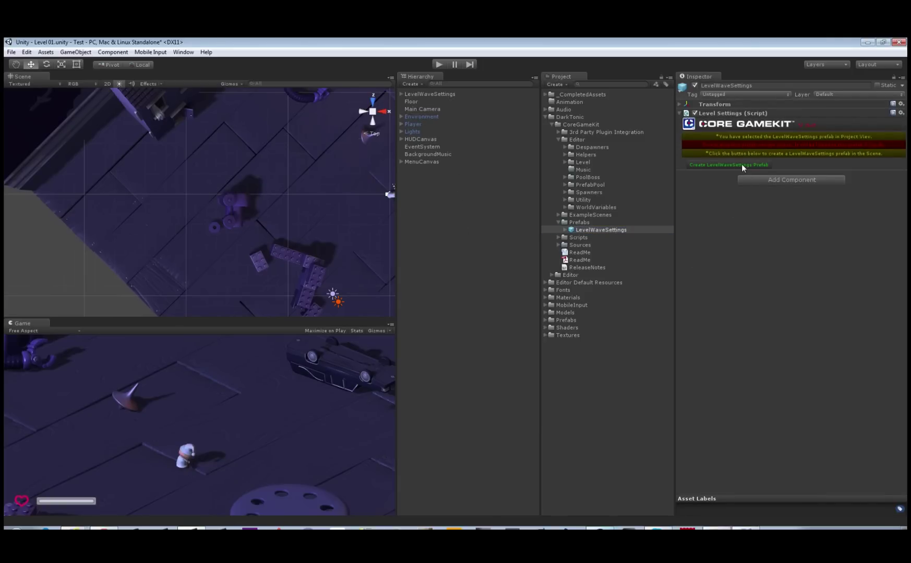
click(419, 94)
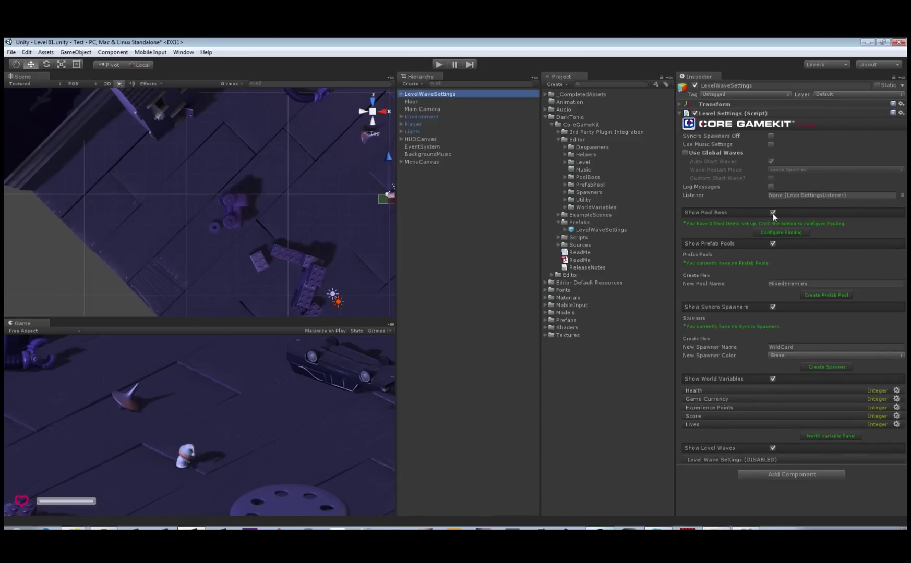
click(772, 244)
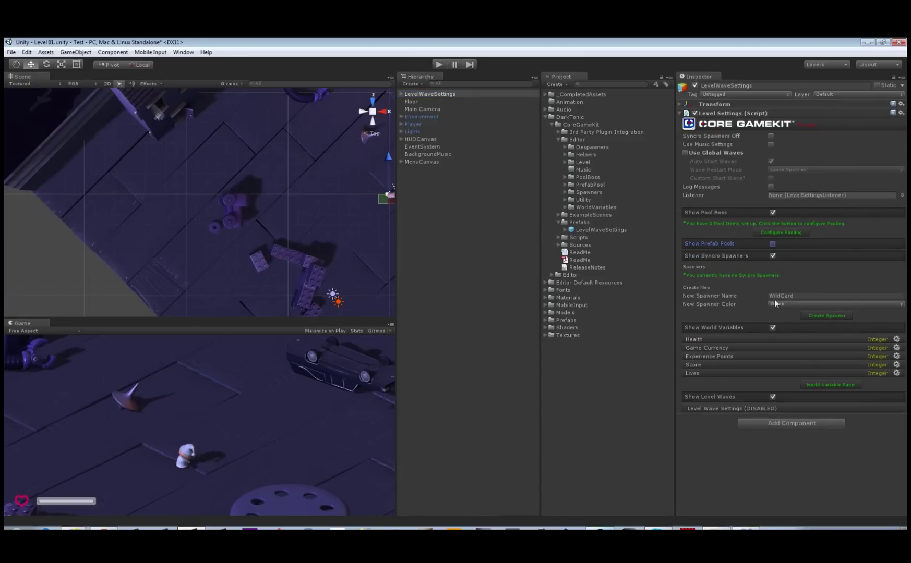
click(773, 327)
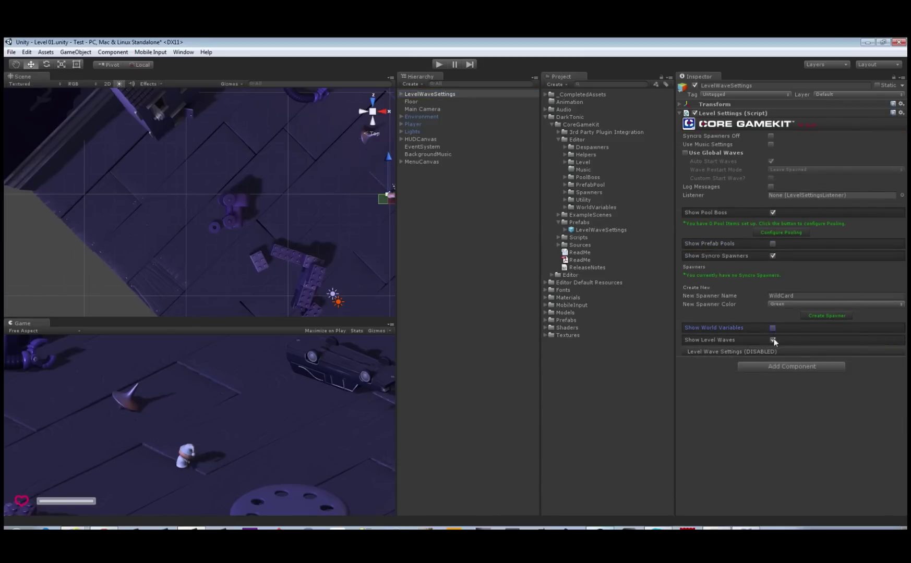
click(775, 232)
Add three Pool Boss items holding the Hellephant, ZomBear and ZomBunny prefabs.
click(891, 165)
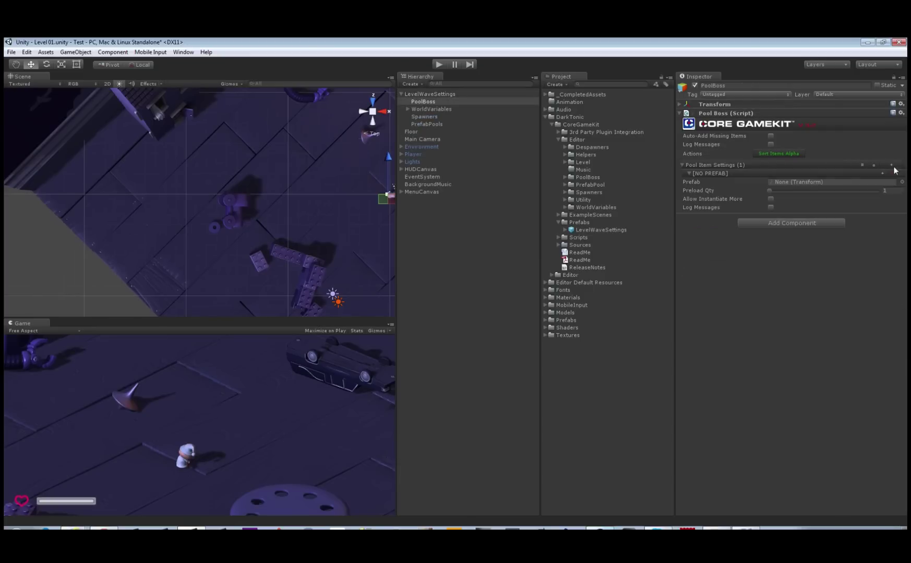
click(881, 173)
click(881, 173)
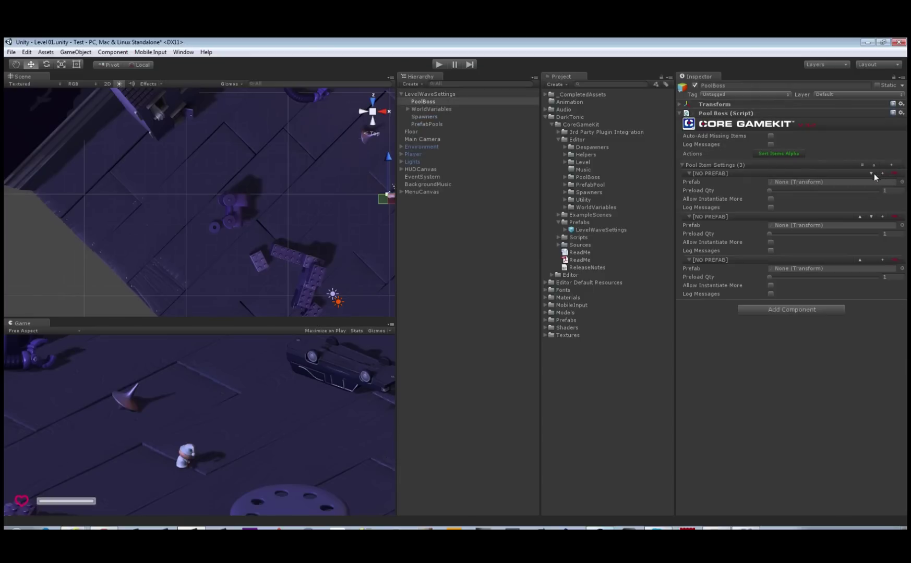
click(546, 95)
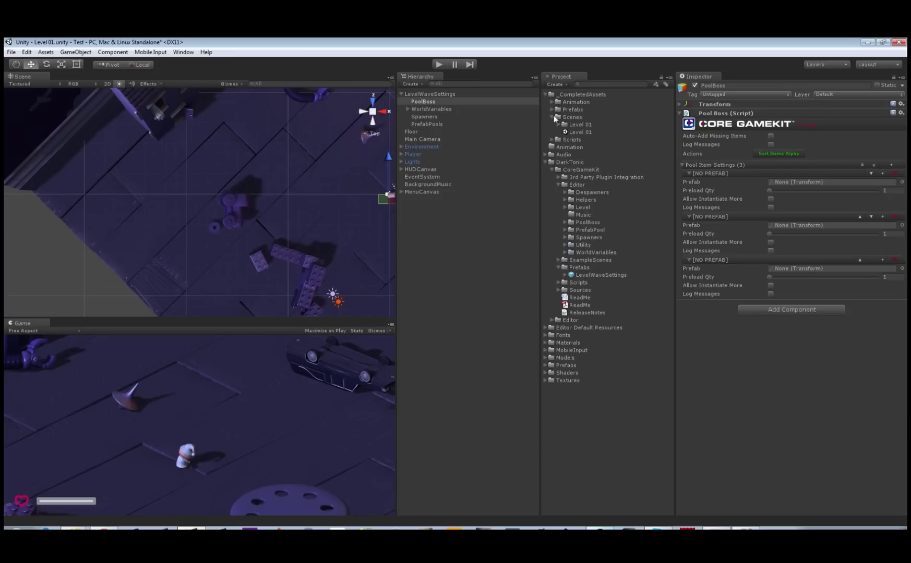
click(551, 110)
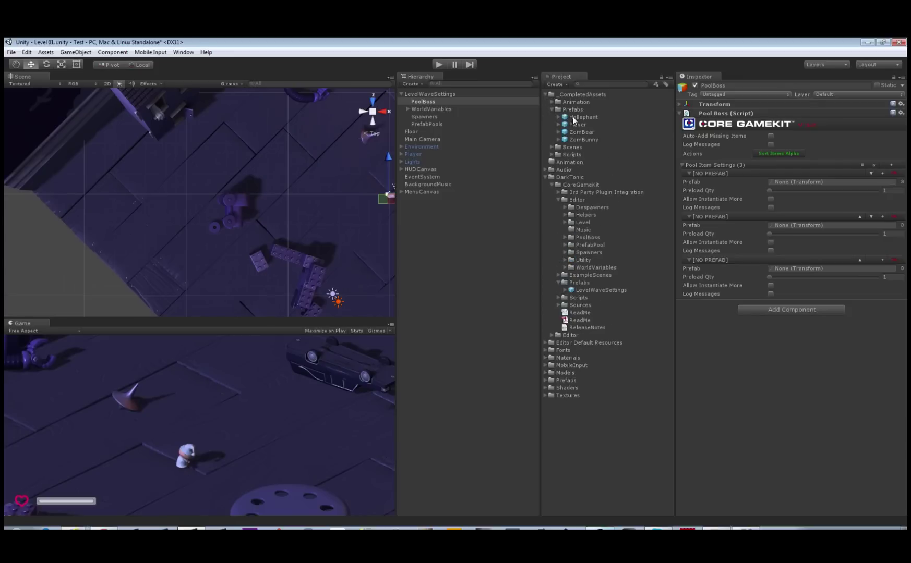
drag(573, 118, 797, 230)
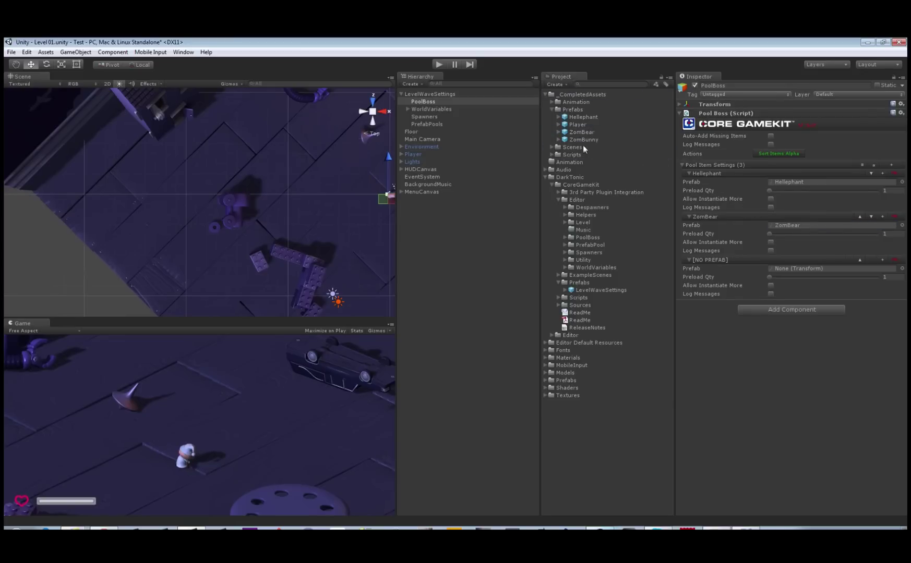
drag(581, 140, 791, 270)
Set the preload quantity of all three pool items to 20.
click(895, 191)
text(20)
click(892, 233)
text(20)
click(893, 278)
text(20)
double_click(894, 278)
text(20)
click(419, 94)
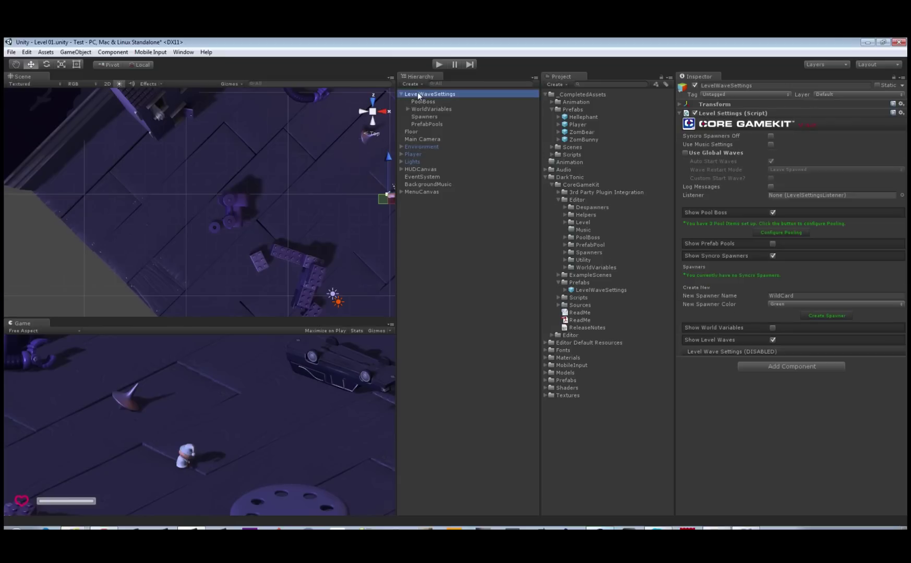
Create Syncro spawners named ZombunnySpawner and ZombearSpawner.
click(797, 296)
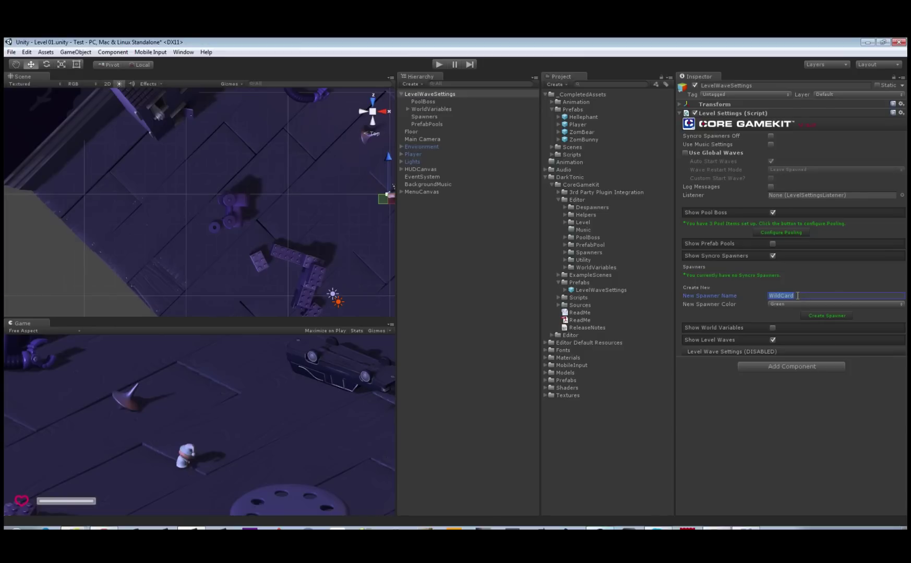
text(ZombunnySpawner)
click(816, 315)
click(801, 297)
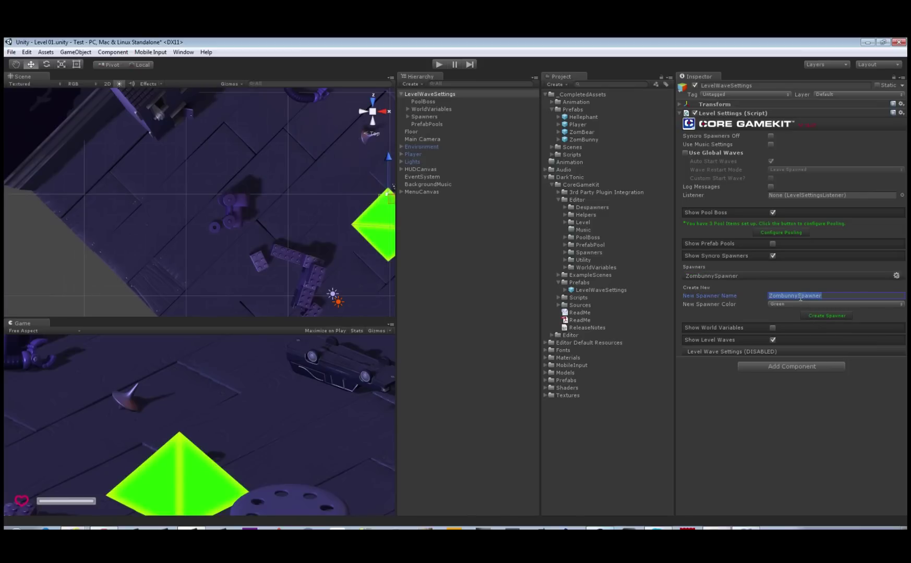
key(Home)
key(Delete)
key(Delete)
key(Delete)
key(BackSpace)
text(ear)
click(814, 317)
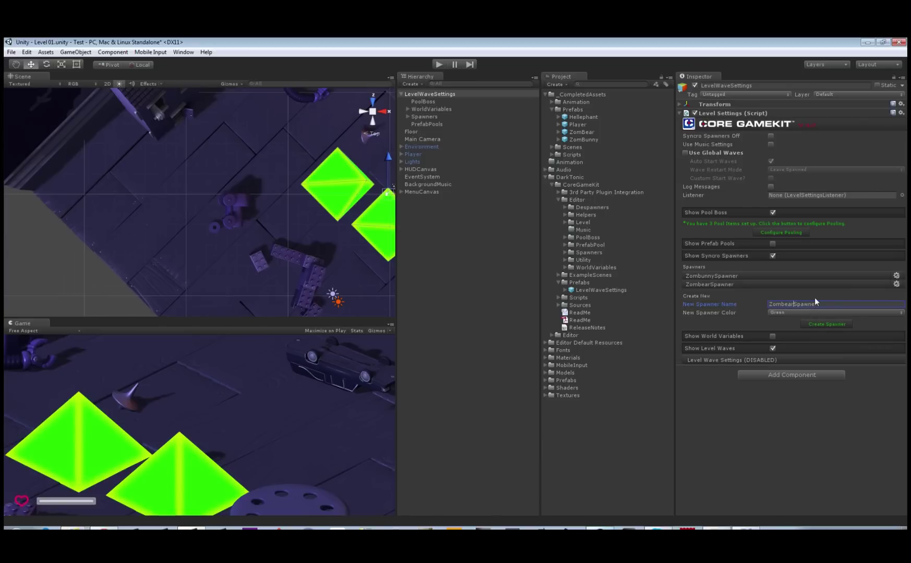
Create a third Syncro spawner named HellephantSpawner.
key(shift+Home)
text(Hellep)
click(821, 322)
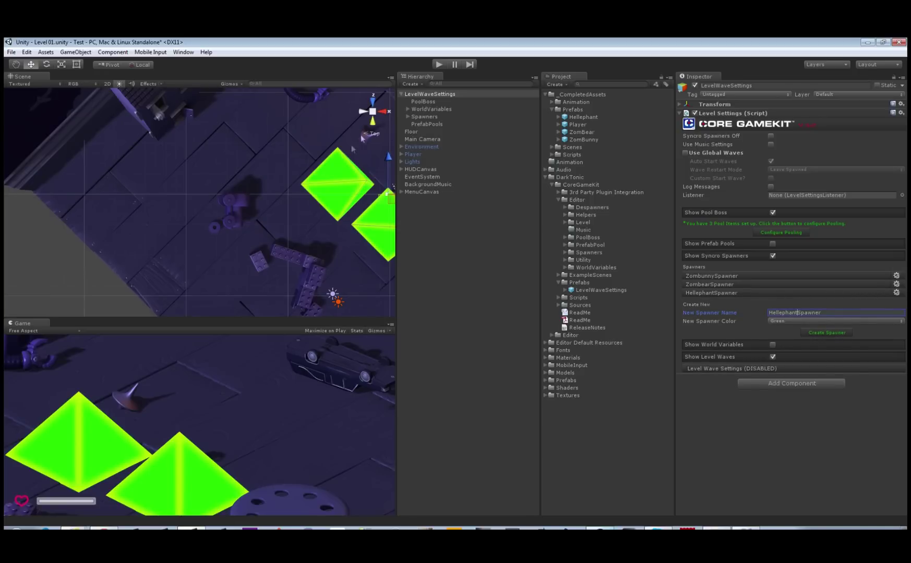
scroll(281, 179, down, 2)
Move the HellephantSpawner up and to the left in the scene.
scroll(282, 179, down, 3)
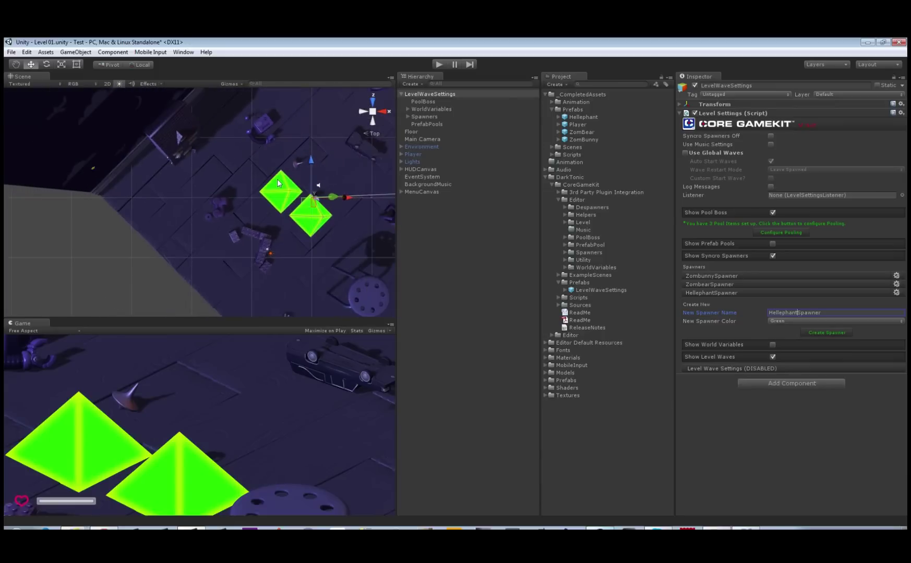
click(408, 116)
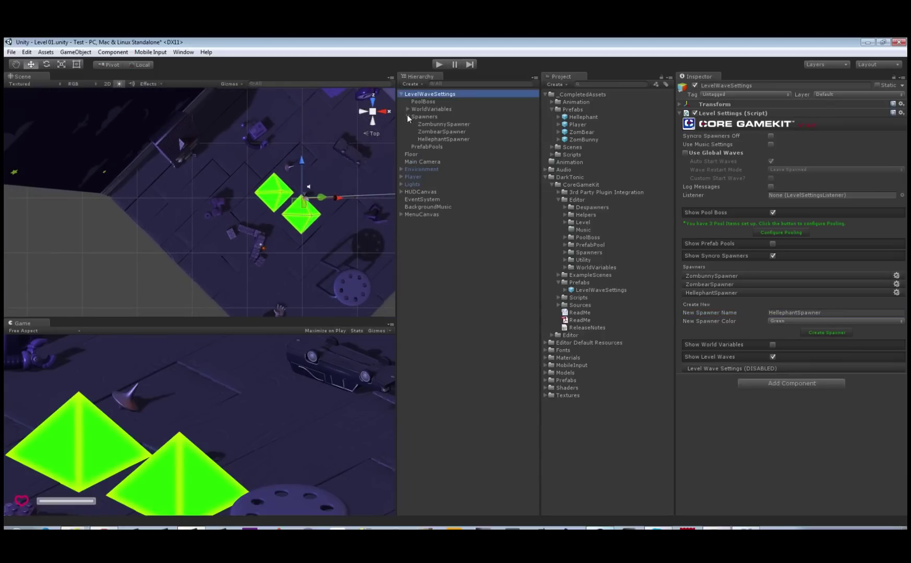
double_click(435, 139)
drag(249, 204, 332, 199)
key(f)
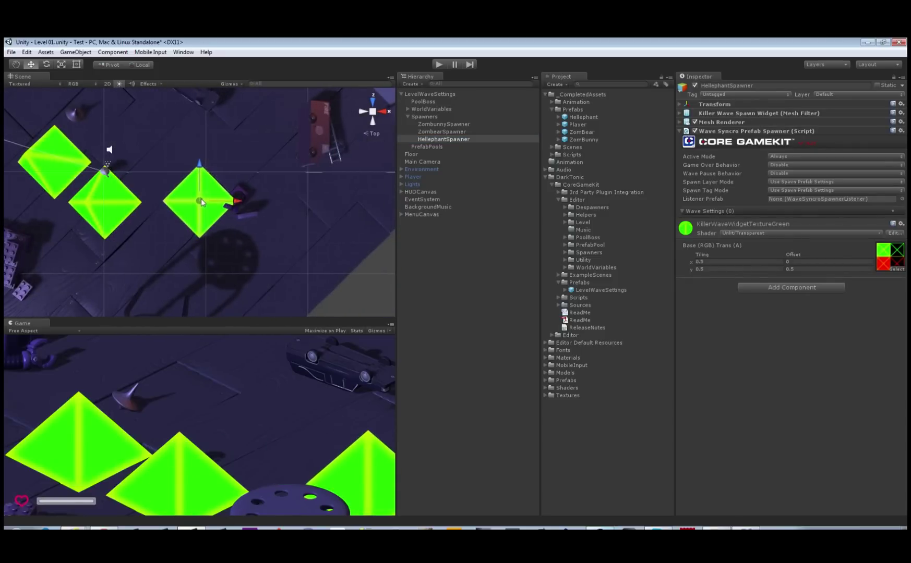
drag(201, 199, 179, 122)
key(f)
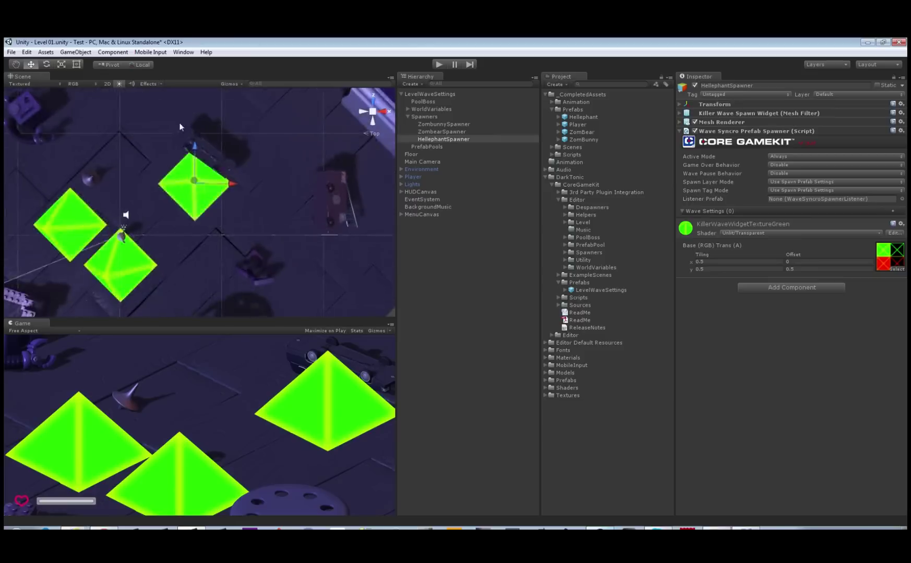
Move the ZombearSpawner left and upward in the level.
scroll(167, 224, down, 3)
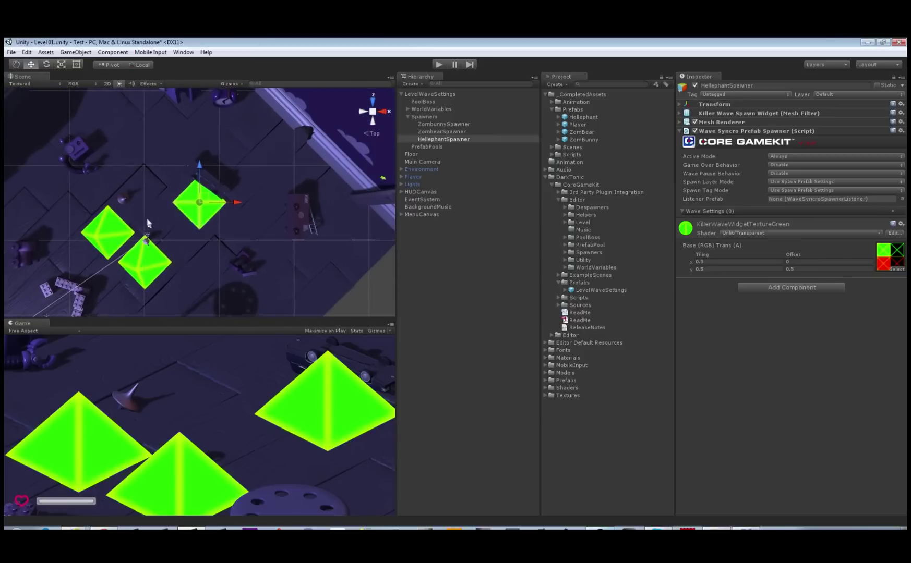
click(105, 238)
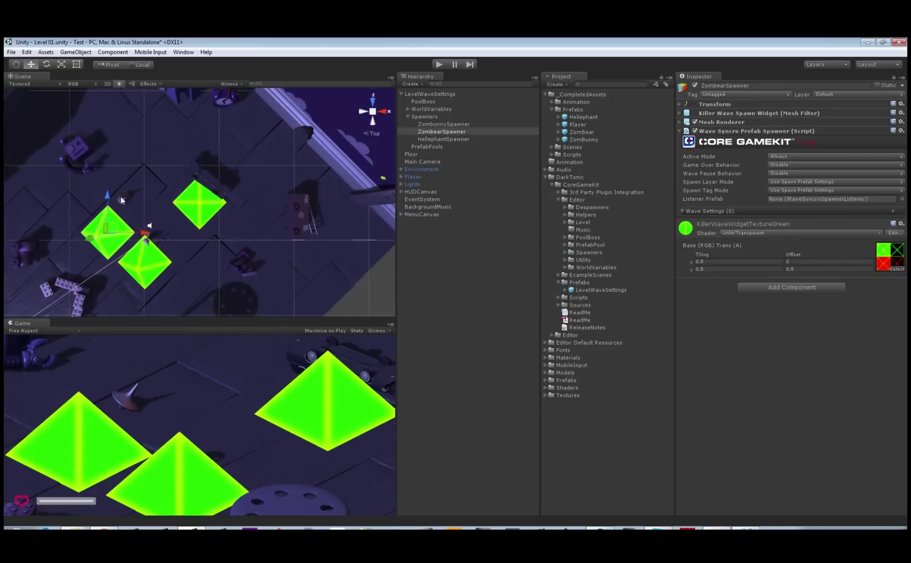
drag(145, 233, 107, 232)
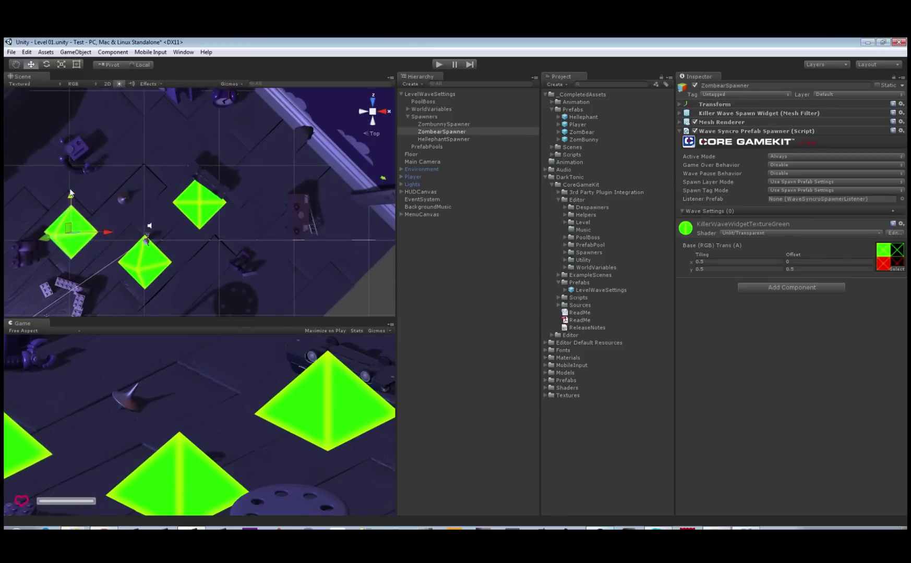
drag(71, 194, 71, 146)
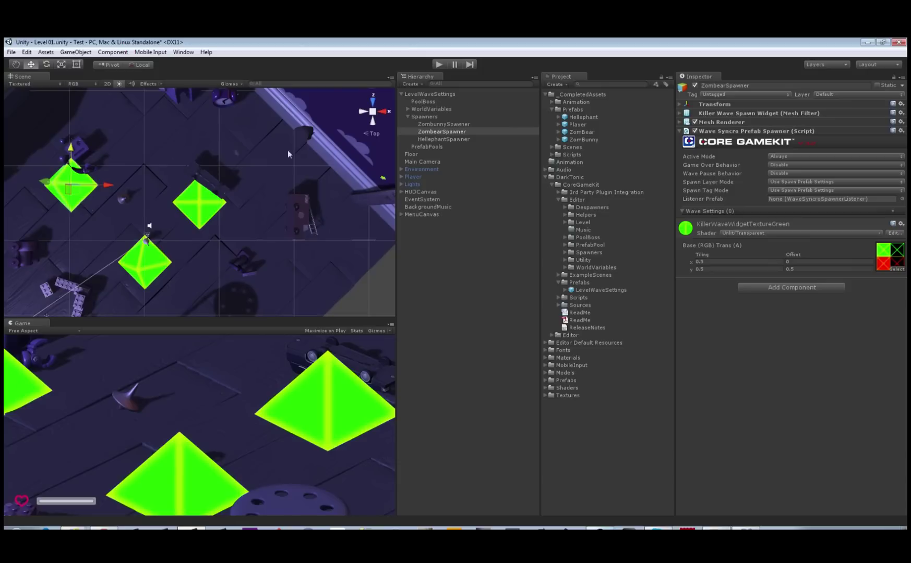
click(437, 94)
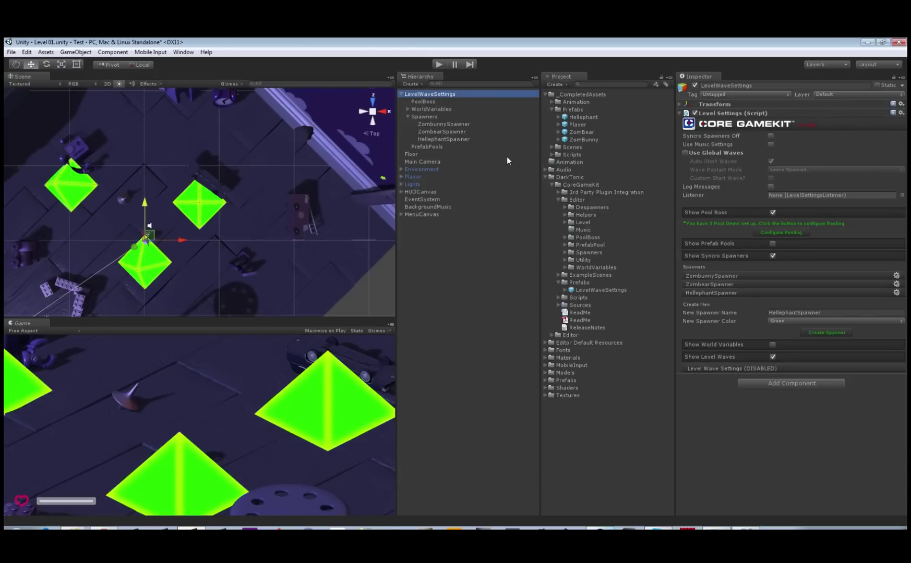
Enable Use Global Waves, hide Syncro Spawners, and add a Timed wave lasting 10 seconds.
click(686, 153)
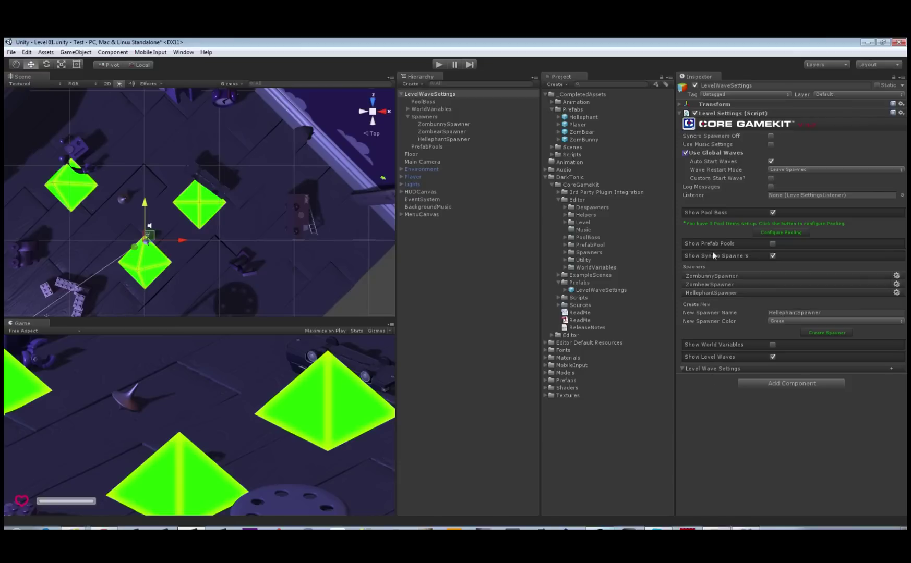
click(772, 256)
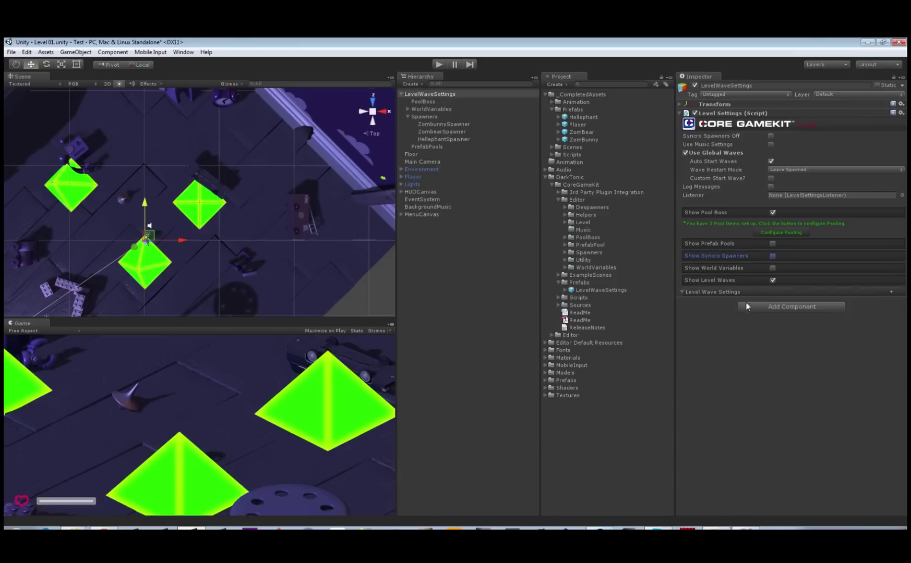
click(891, 292)
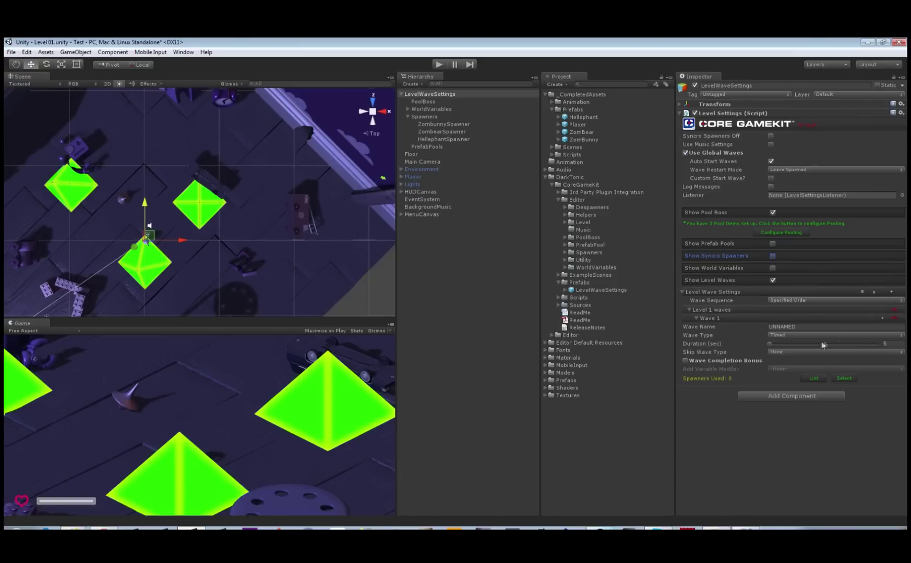
click(893, 345)
text(10)
click(783, 336)
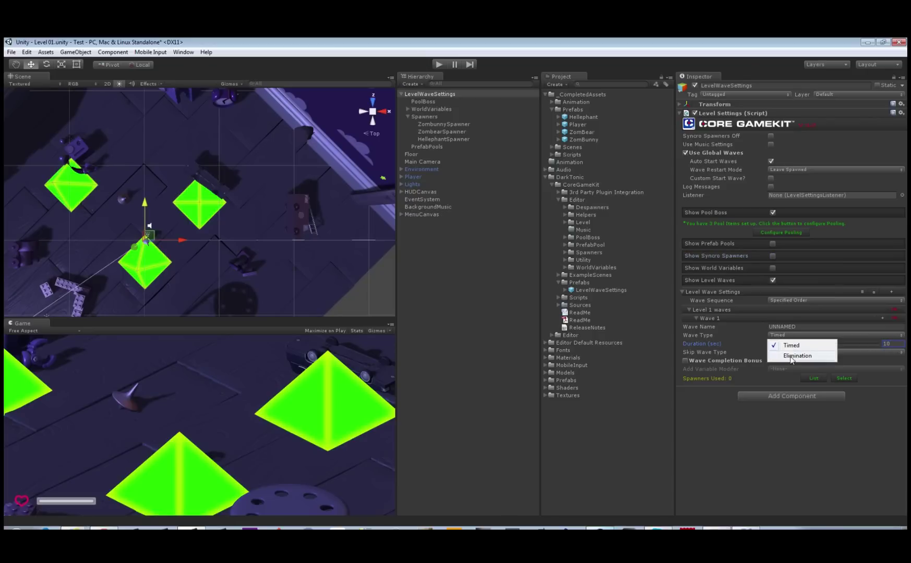
click(785, 442)
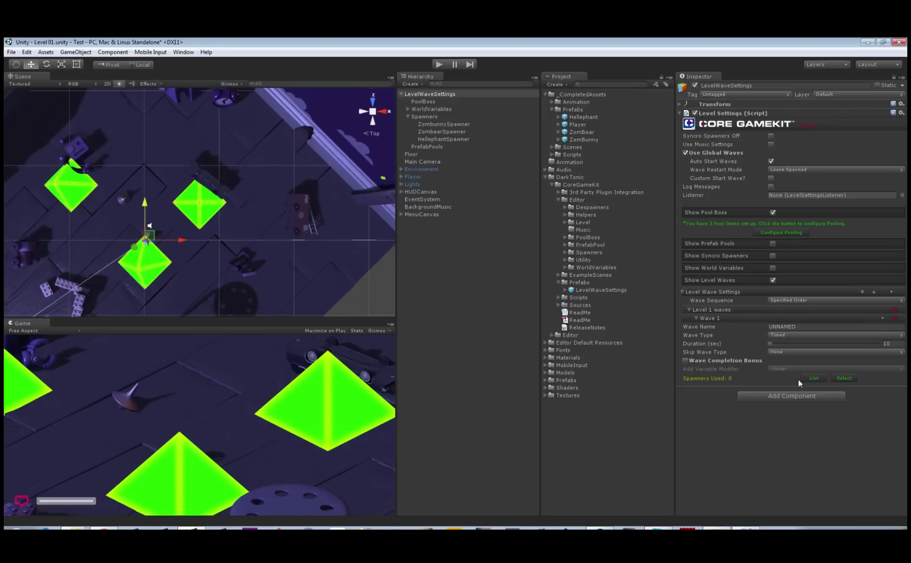
click(431, 125)
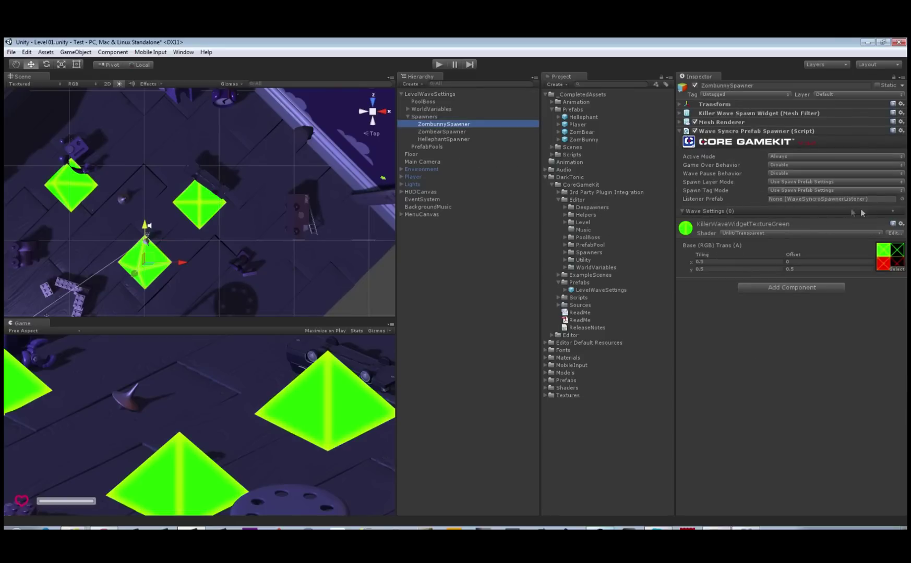
Give ZombunnySpawner a wave spawning 15 to 20 ZomBunny enemies.
click(893, 212)
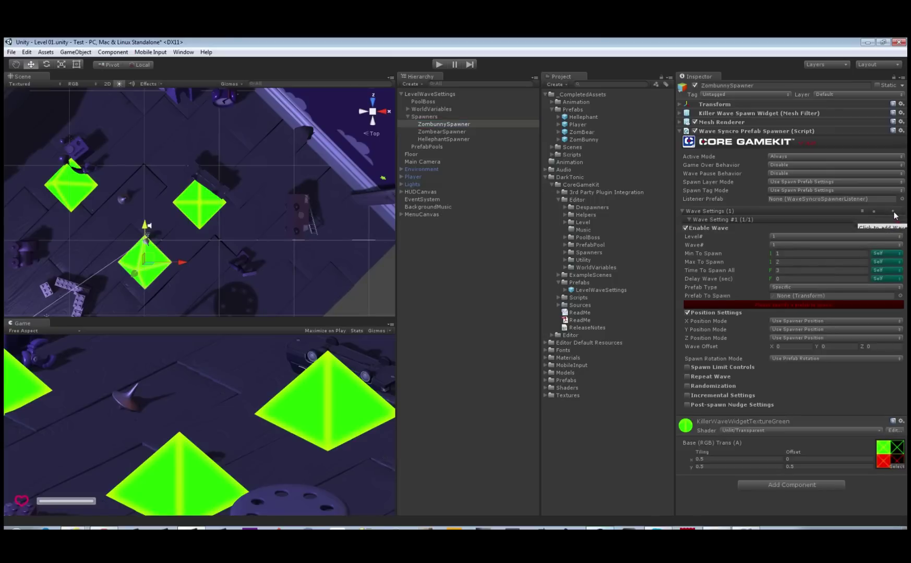
click(786, 255)
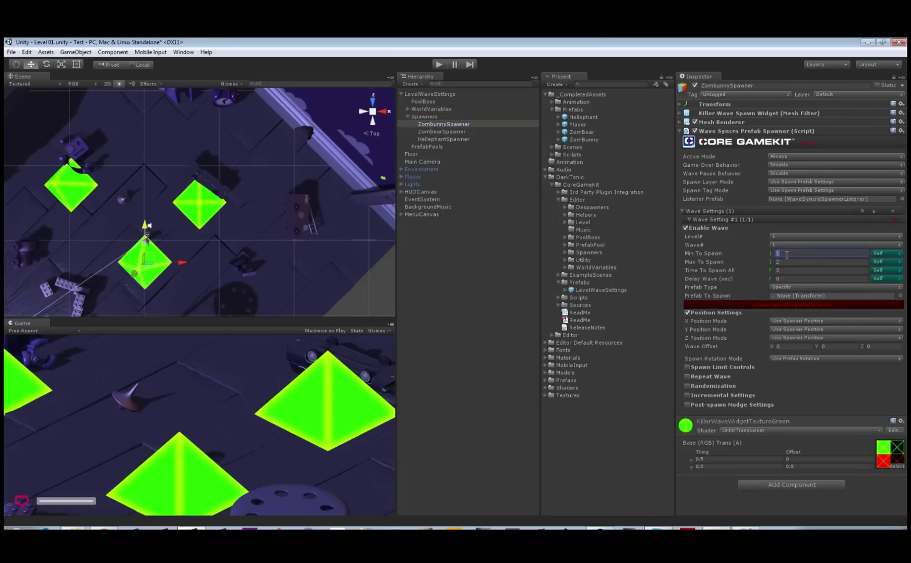
text(15)
click(783, 263)
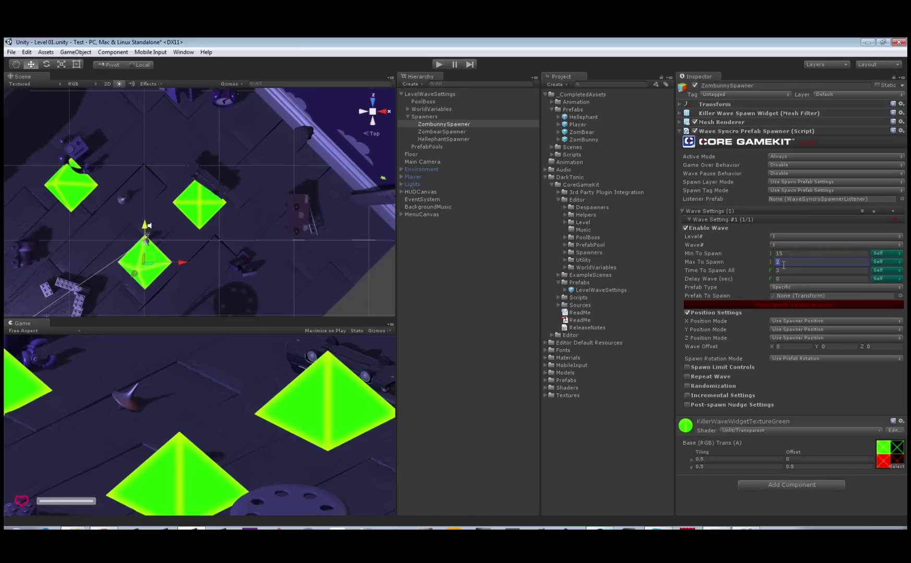
text(20)
drag(583, 139, 798, 295)
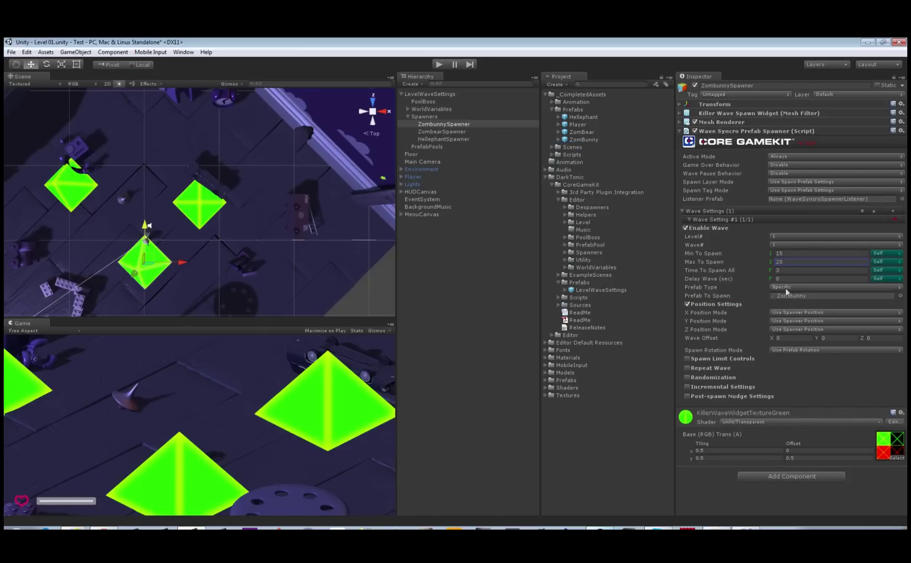
Give ZombearSpawner a wave spawning ZomBear with a minimum of 12.
click(448, 132)
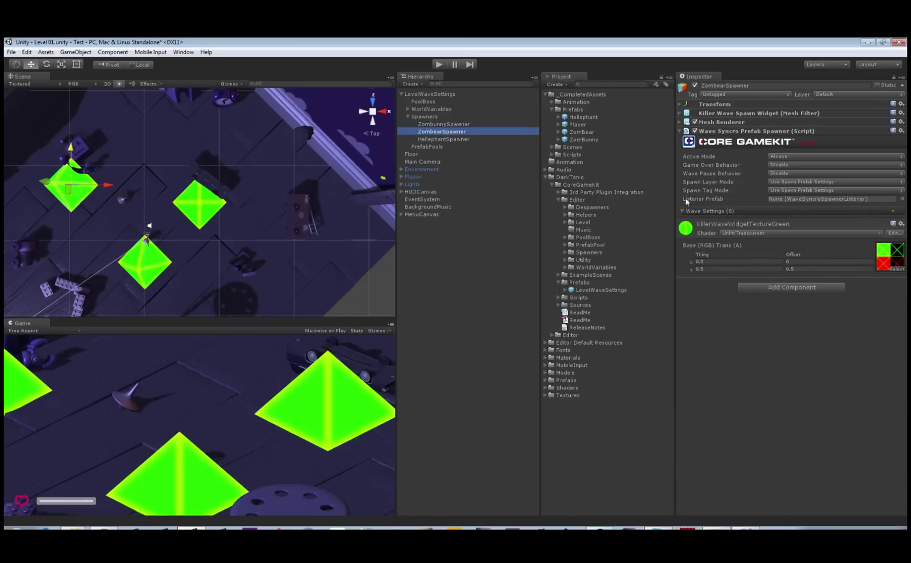
click(893, 213)
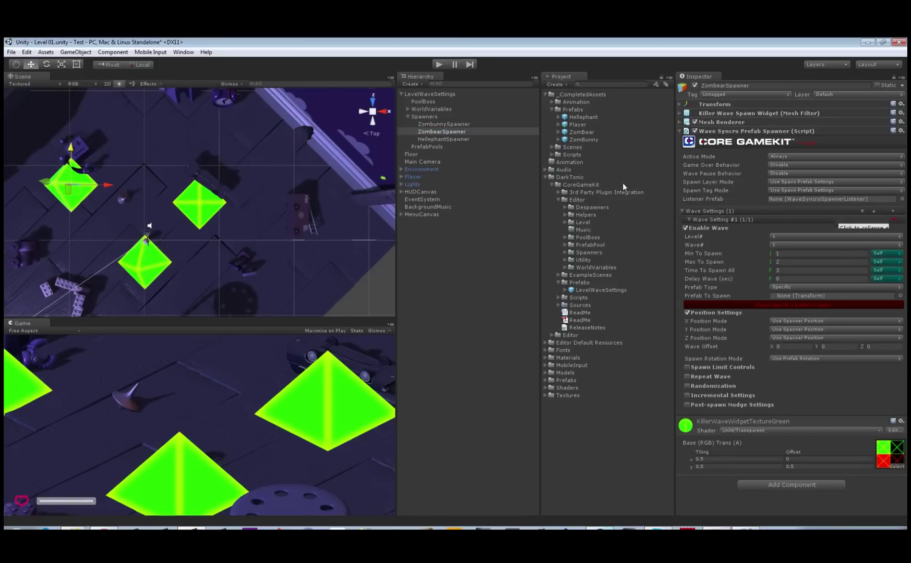
drag(576, 135, 787, 297)
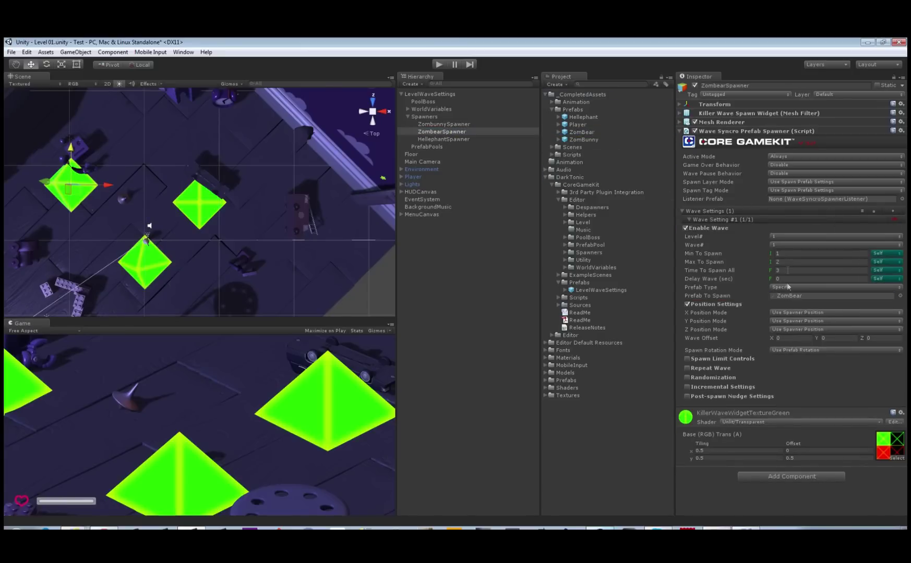
click(789, 255)
text(12)
key(Tab)
Give HellephantSpawner a wave spawning Hellephants with a minimum of 8.
click(444, 140)
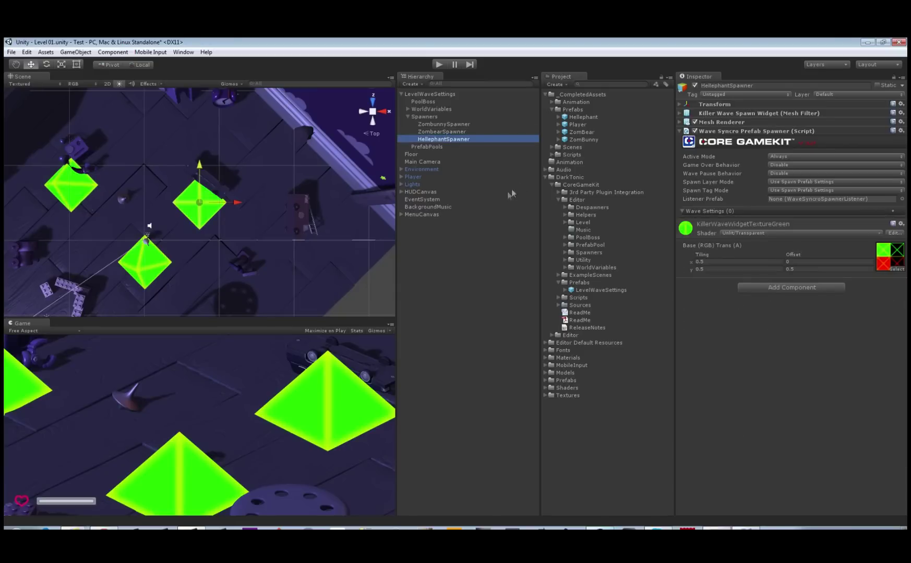
click(893, 212)
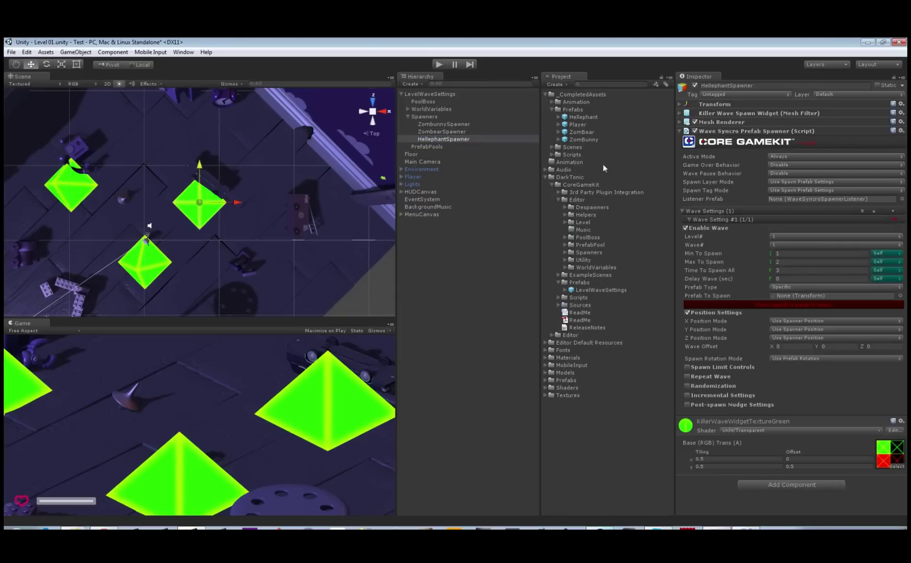
drag(577, 119, 791, 297)
click(786, 253)
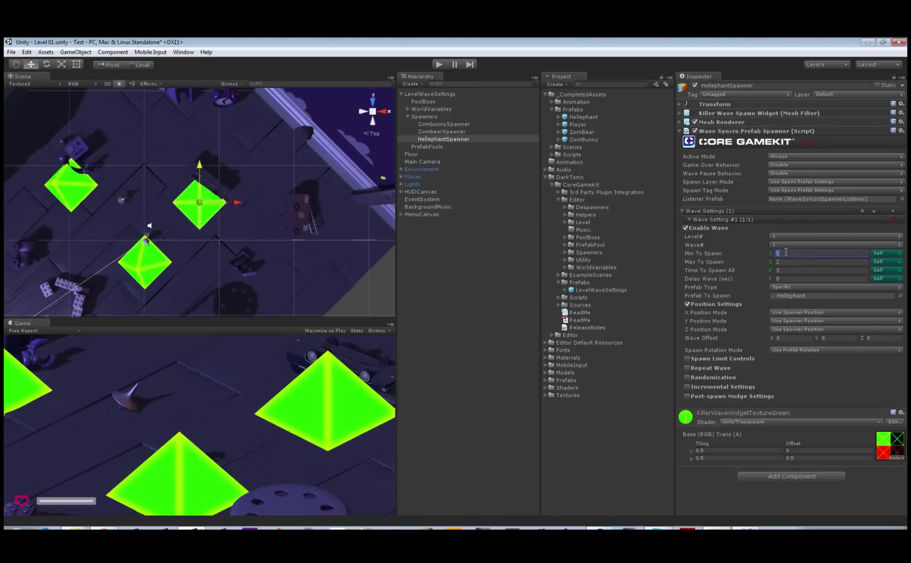
text(8)
key(Tab)
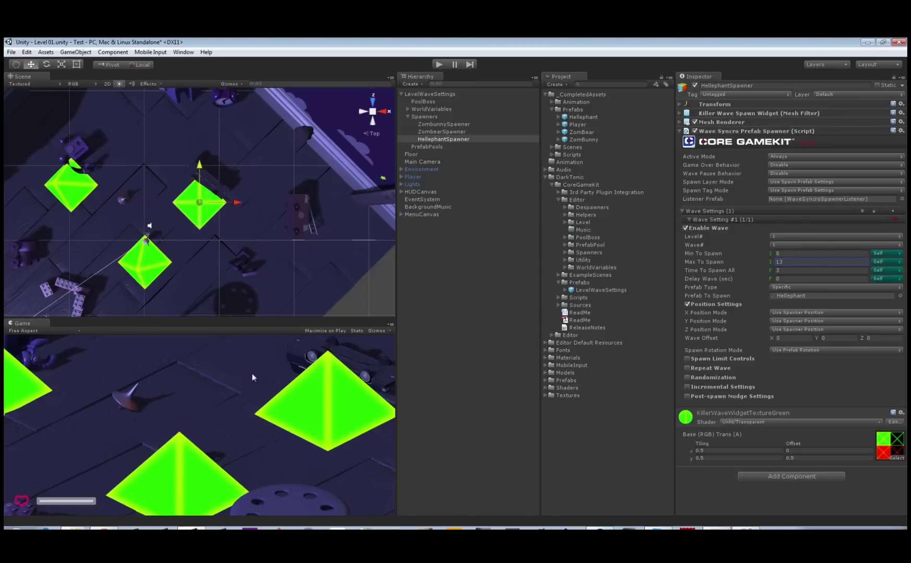
scroll(186, 217, down, 1)
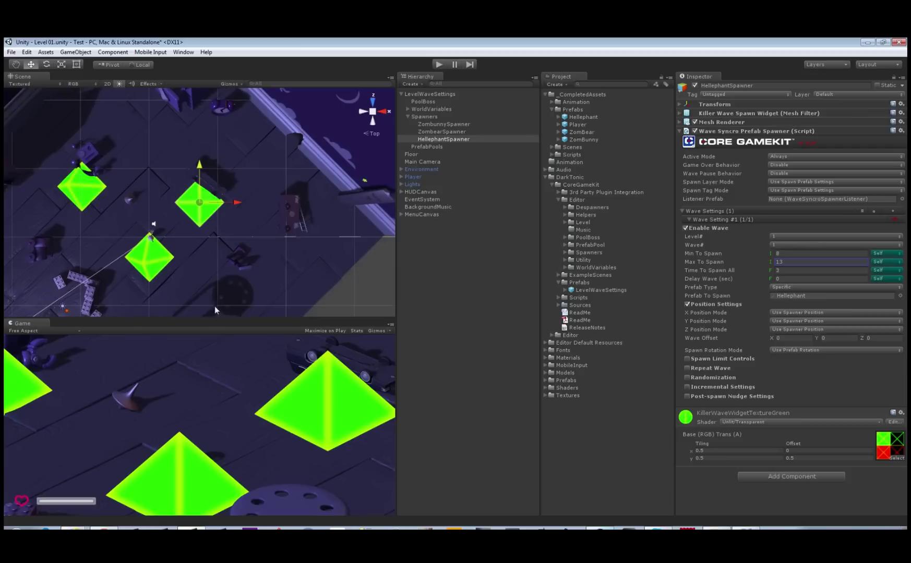
Make the Game view taller, enter Play mode with Ctrl+P, and expand PoolBoss to see spawned clones.
drag(217, 319, 226, 222)
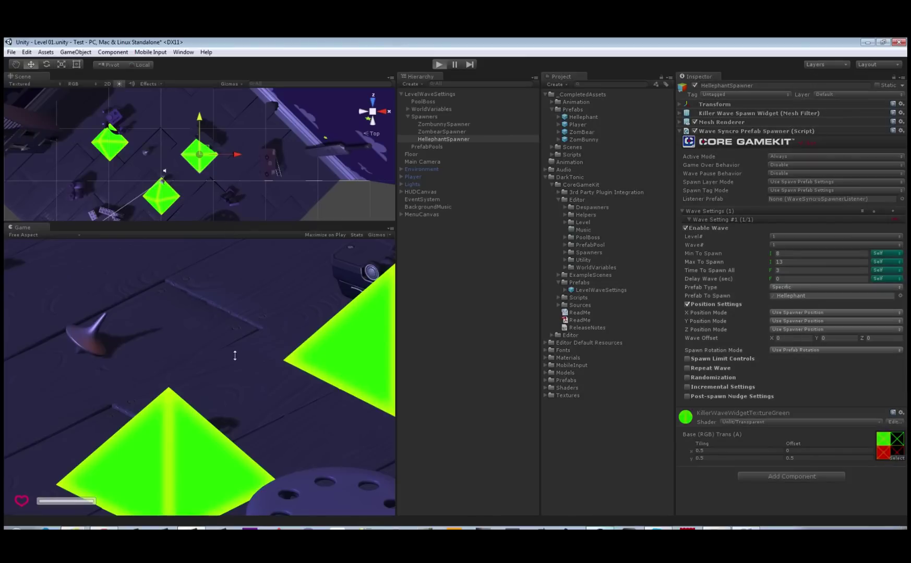
key(ctrl+p)
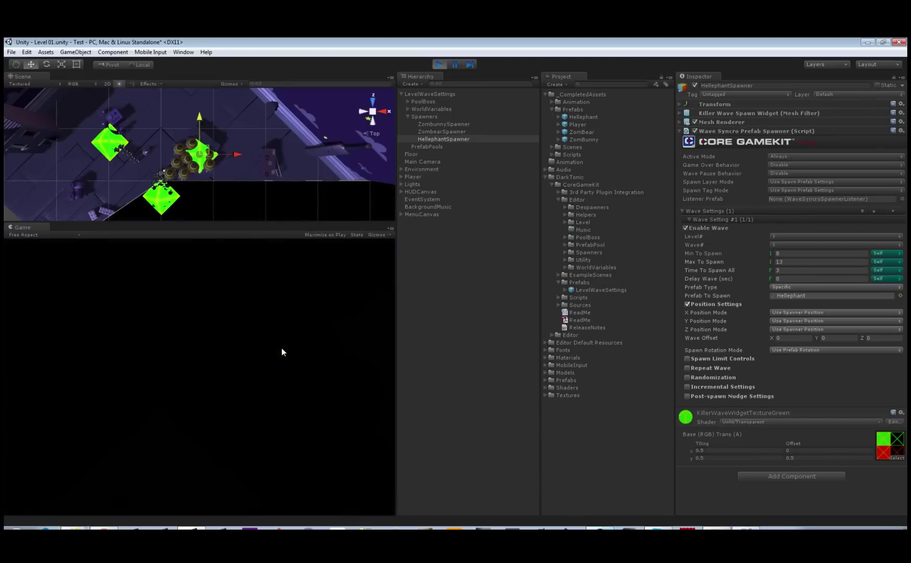
click(408, 102)
scroll(455, 166, down, 5)
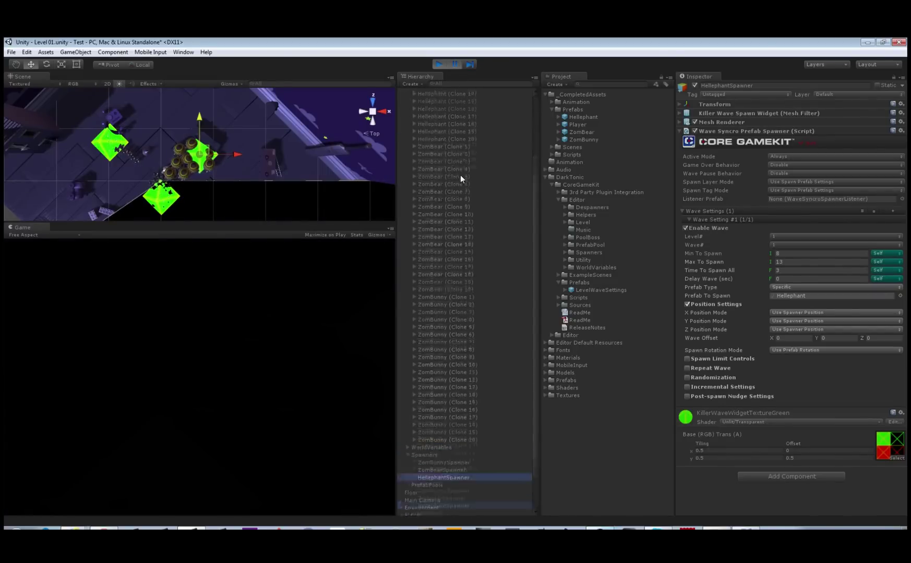
scroll(461, 175, up, 5)
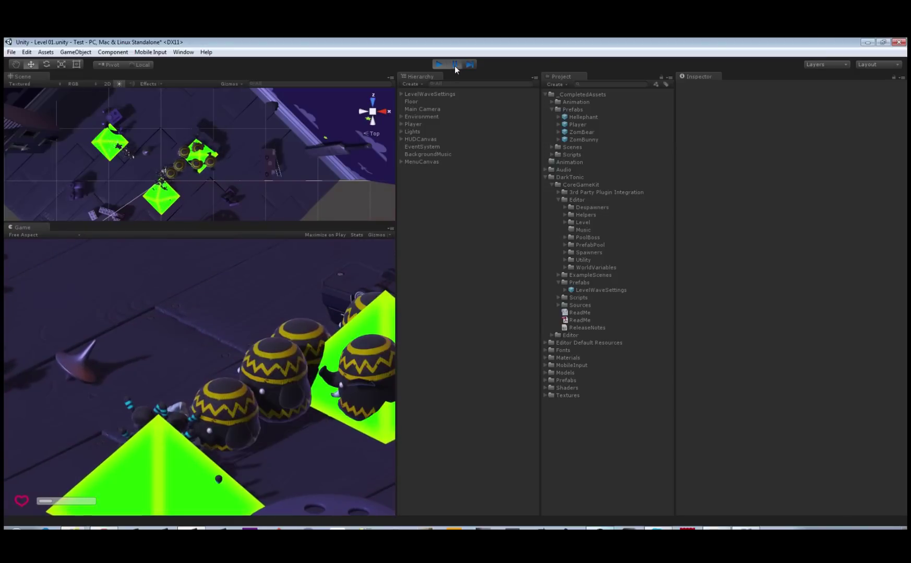
Use Despawn All on the Hellephant, ZomBear and ZomBunny pool items in PoolBoss.
click(401, 94)
click(412, 101)
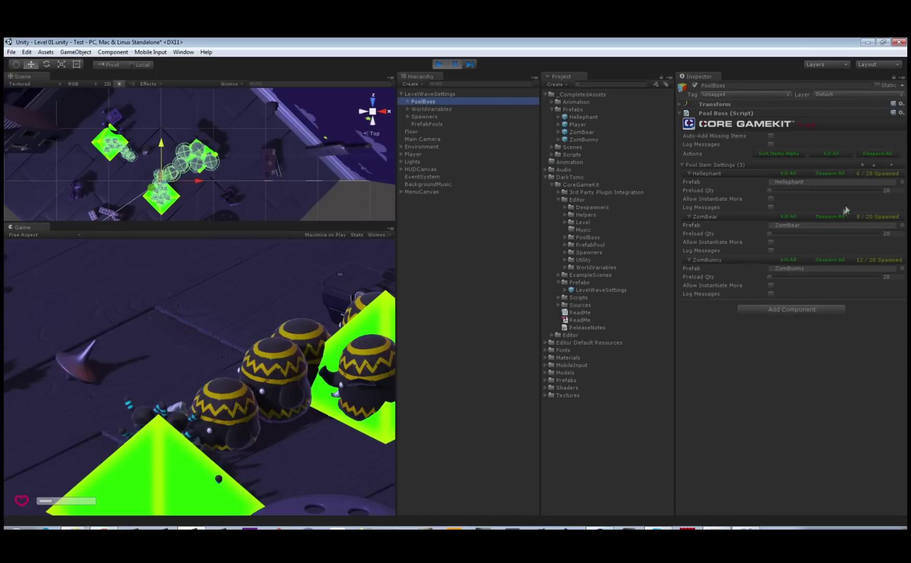
click(823, 175)
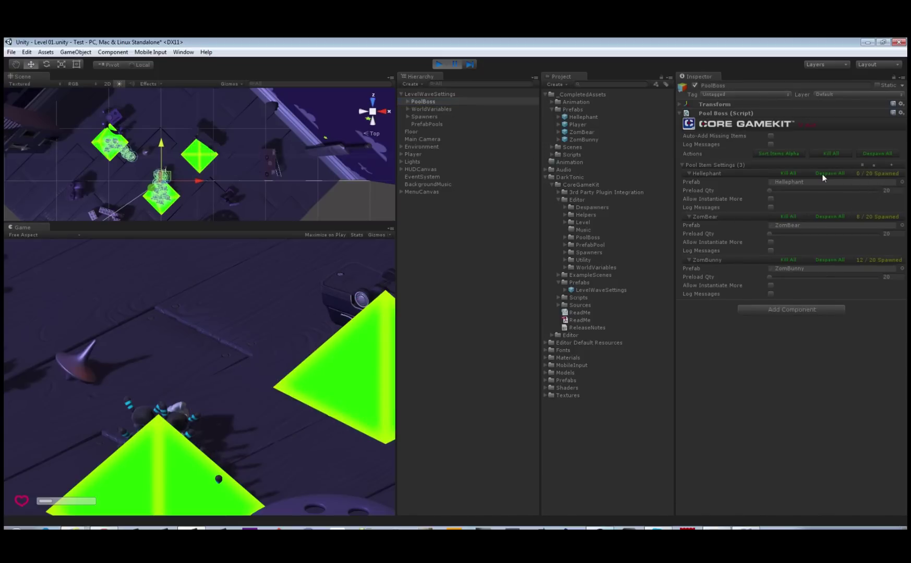
click(827, 217)
click(829, 260)
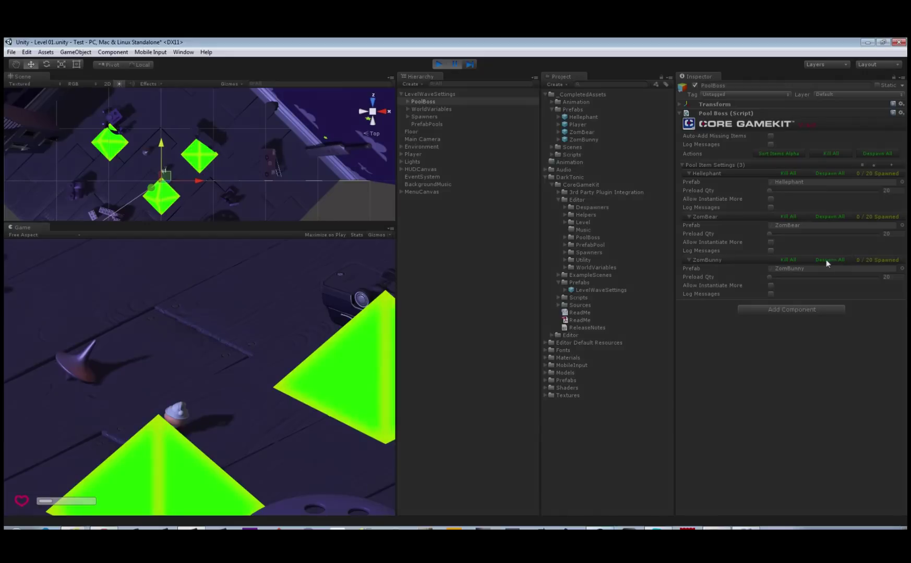